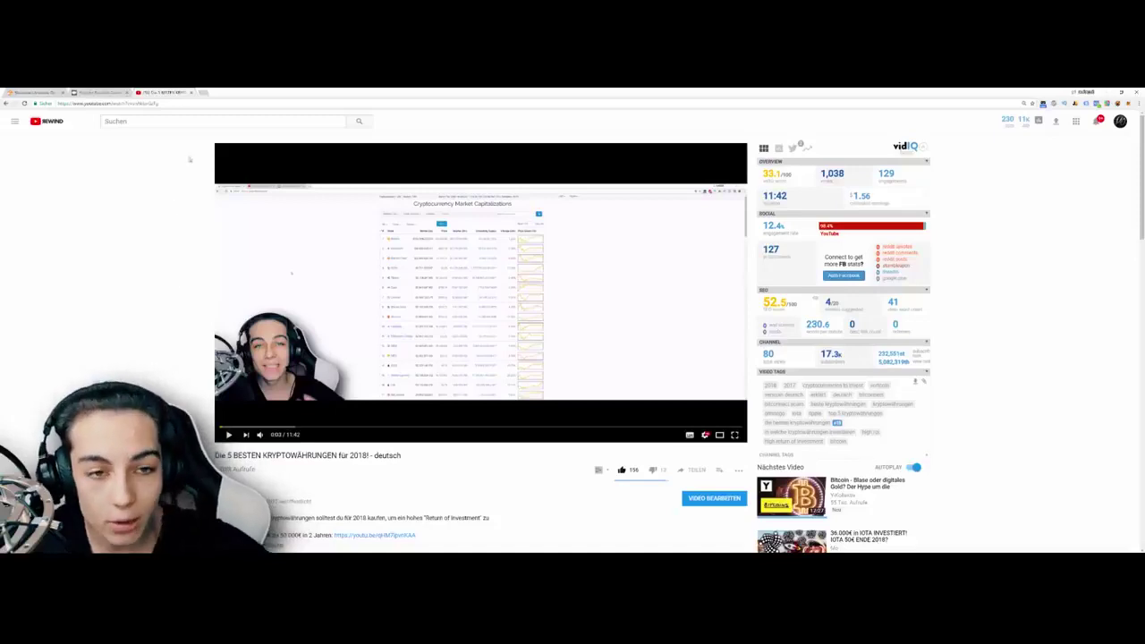
Step: Copy the YouTube video's URL into YouTube Random Comment Picker, load its comments and raffle a random winner
click(180, 102)
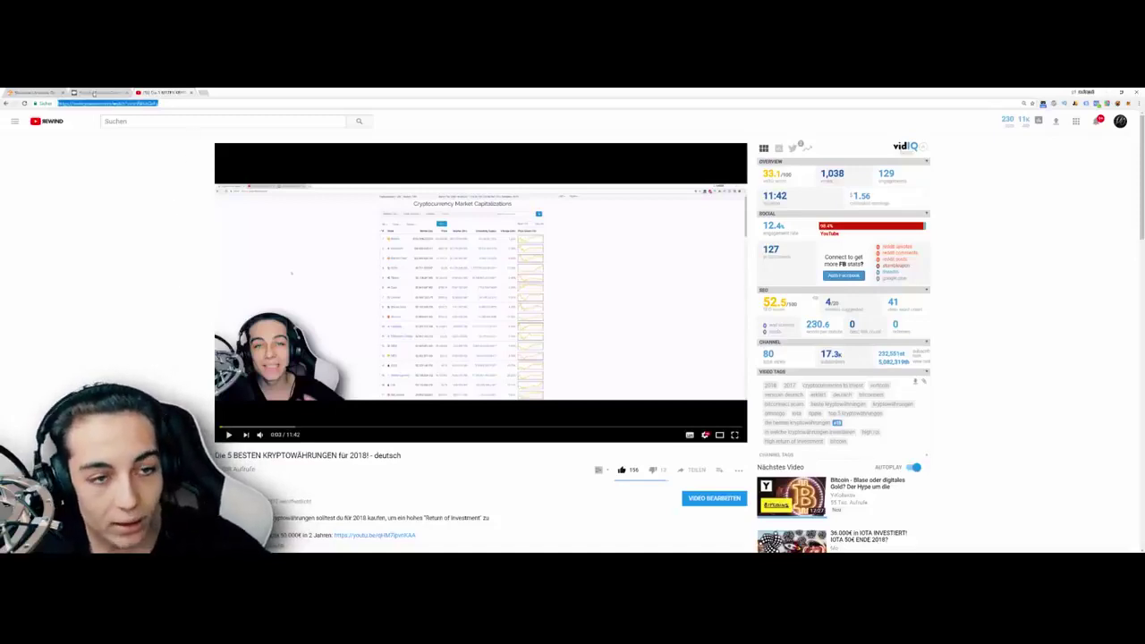
key(ctrl+c)
click(93, 93)
click(1028, 201)
key(ctrl+v)
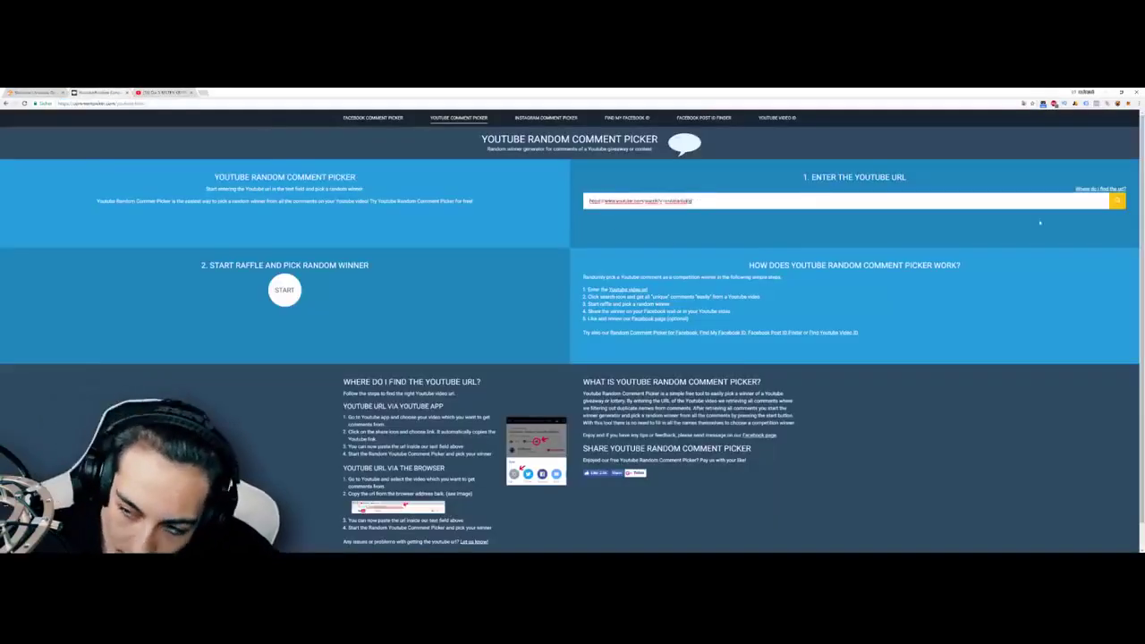
click(1117, 202)
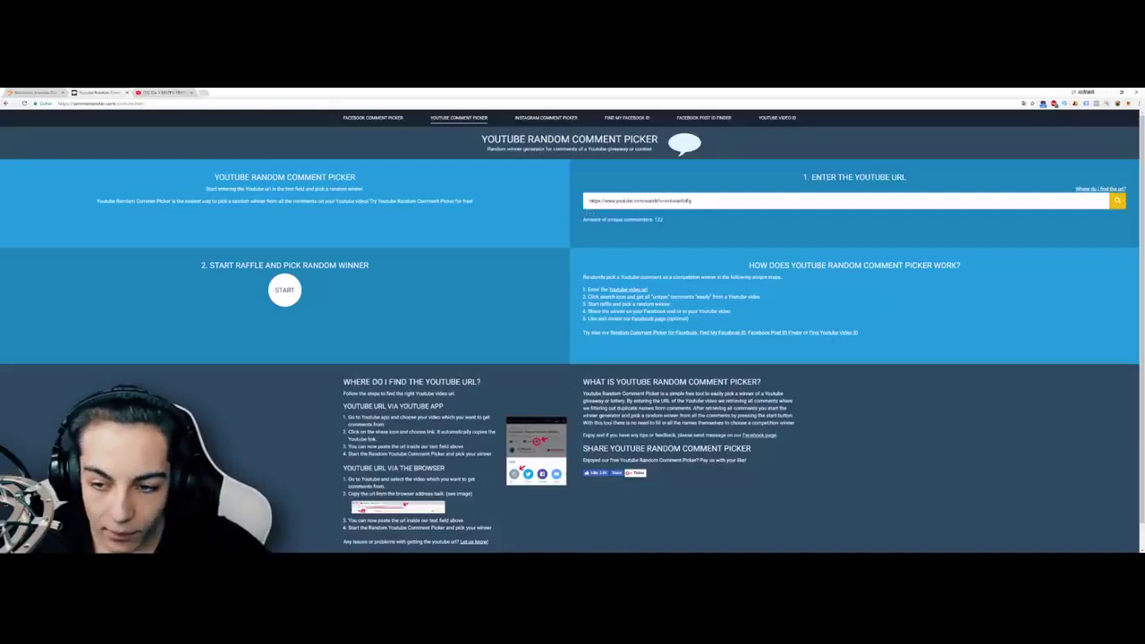
click(283, 291)
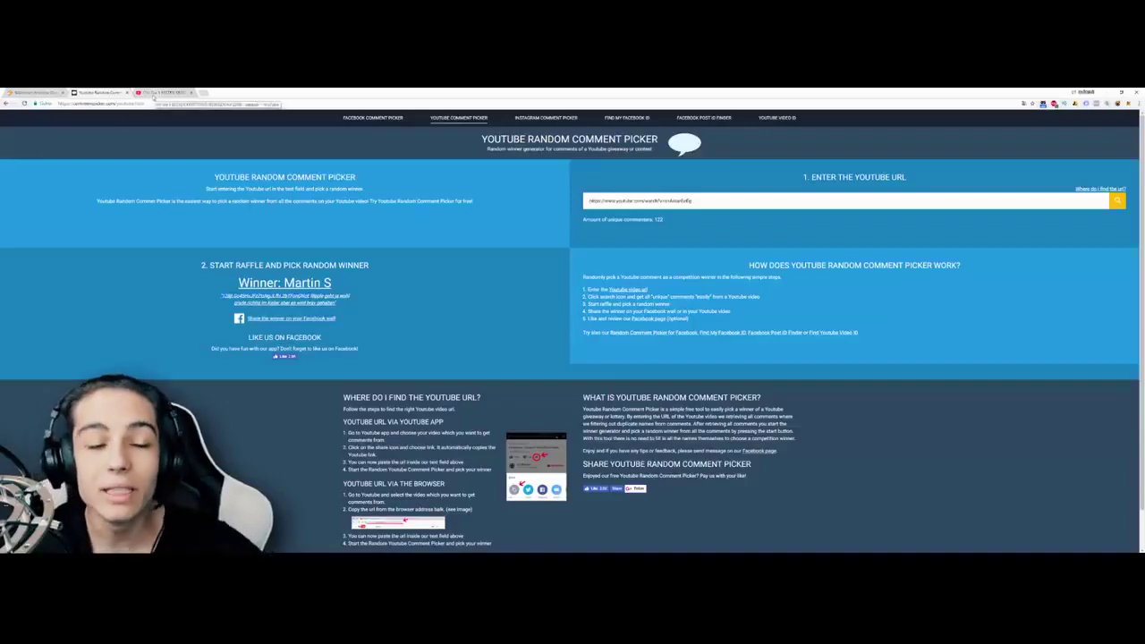
Step: On the BitConnect dashboard, paste the winner's Bitcoin address as the Send Bitcoin recipient and check it against the winning comment
click(154, 93)
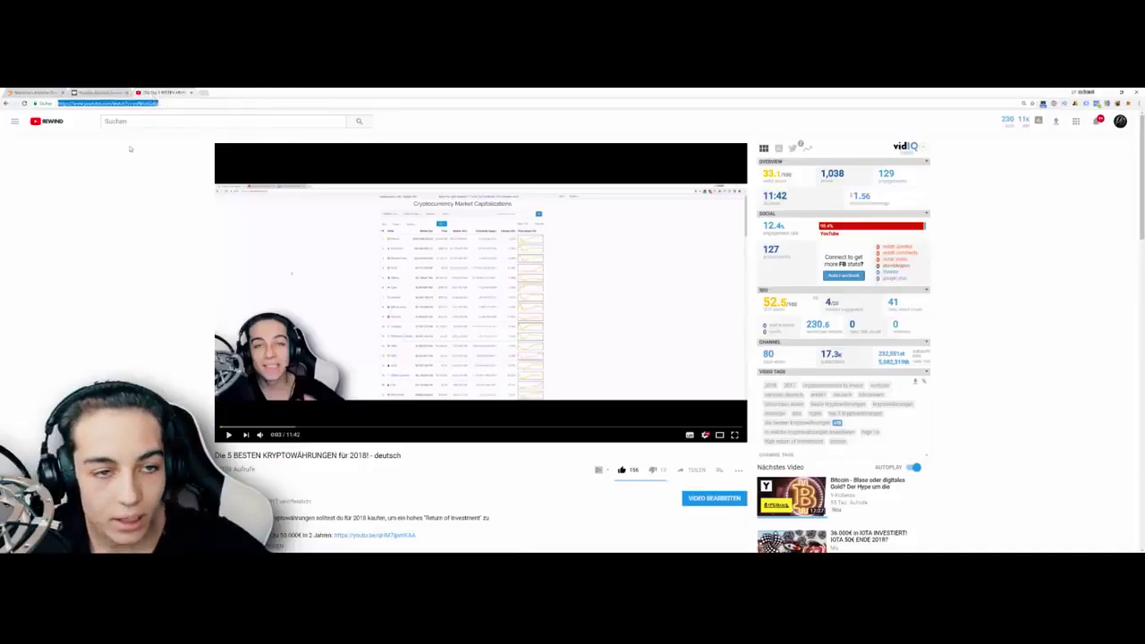
click(33, 92)
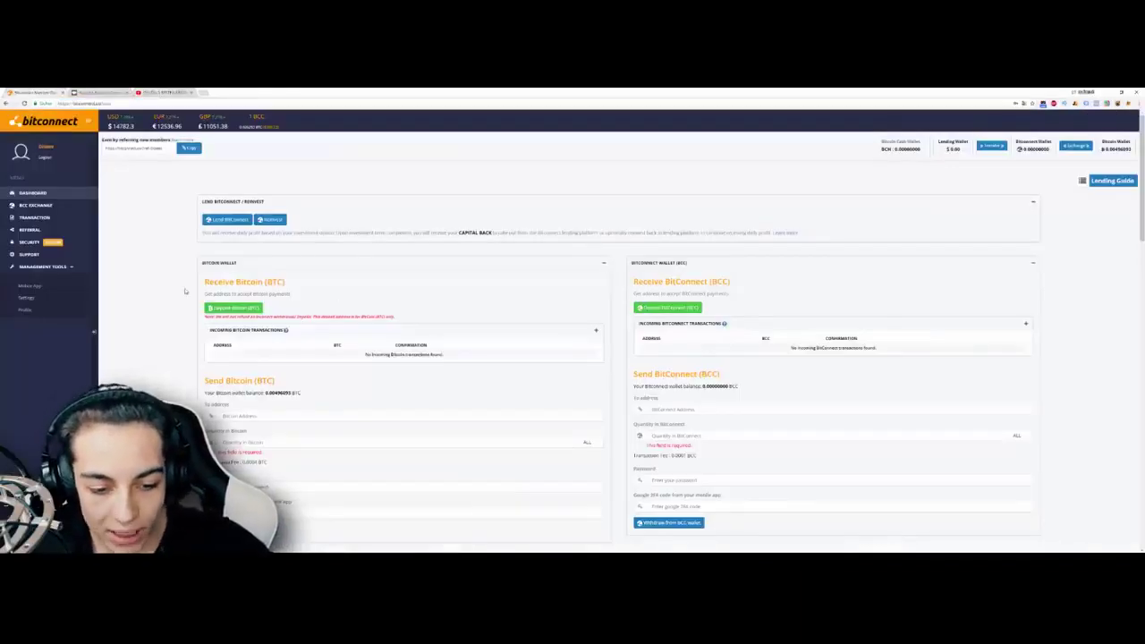
scroll(186, 291, down, 1)
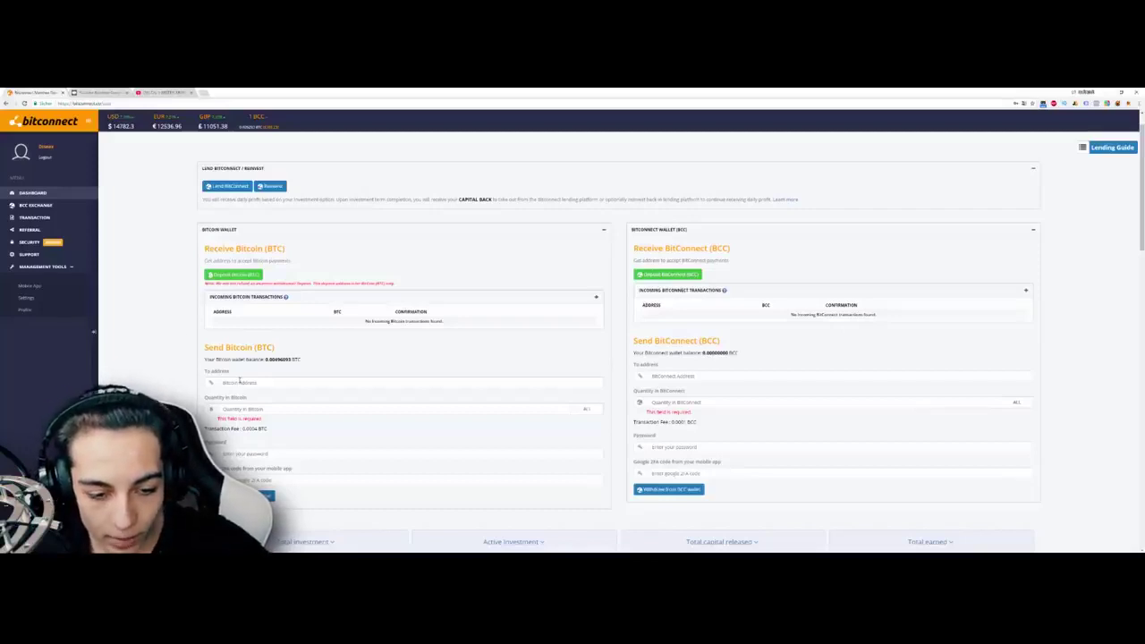
key(ctrl+v)
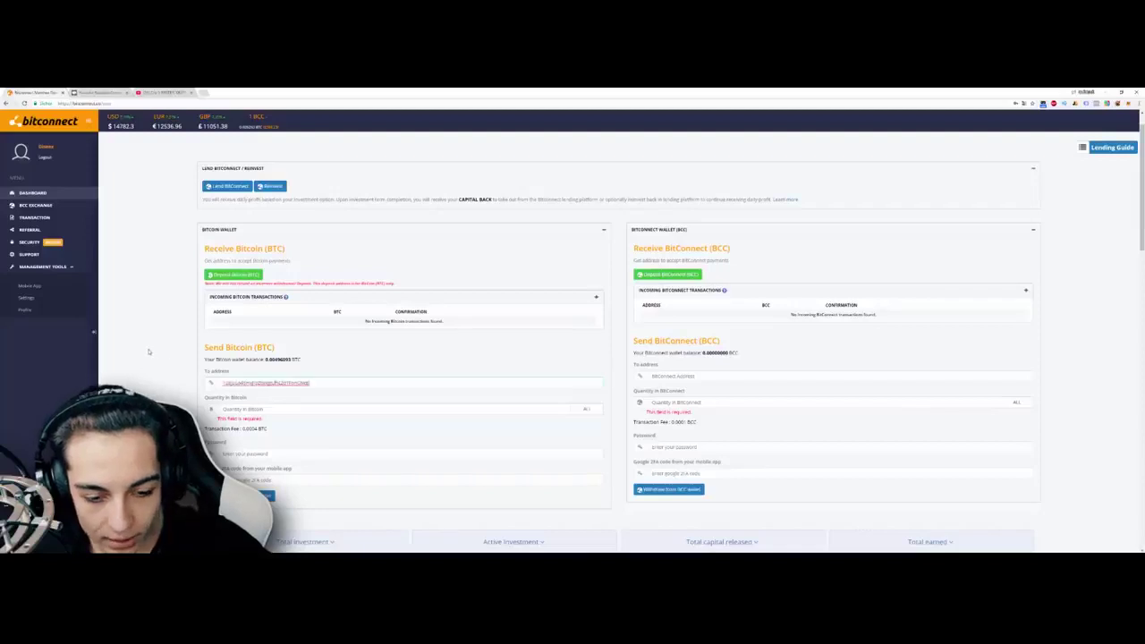
click(98, 93)
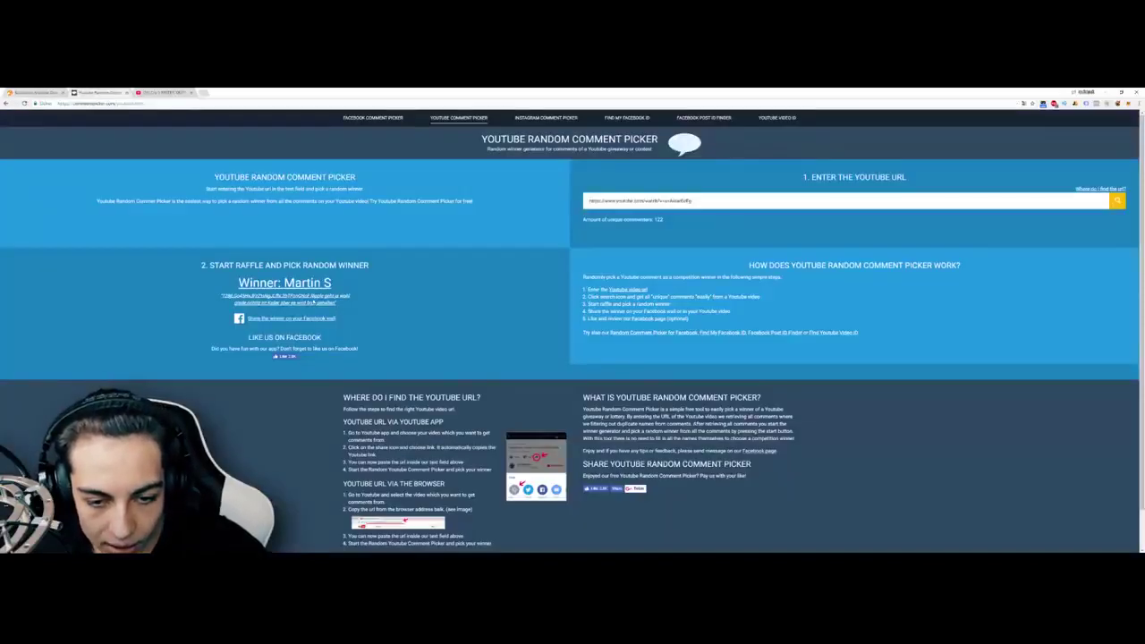
click(34, 93)
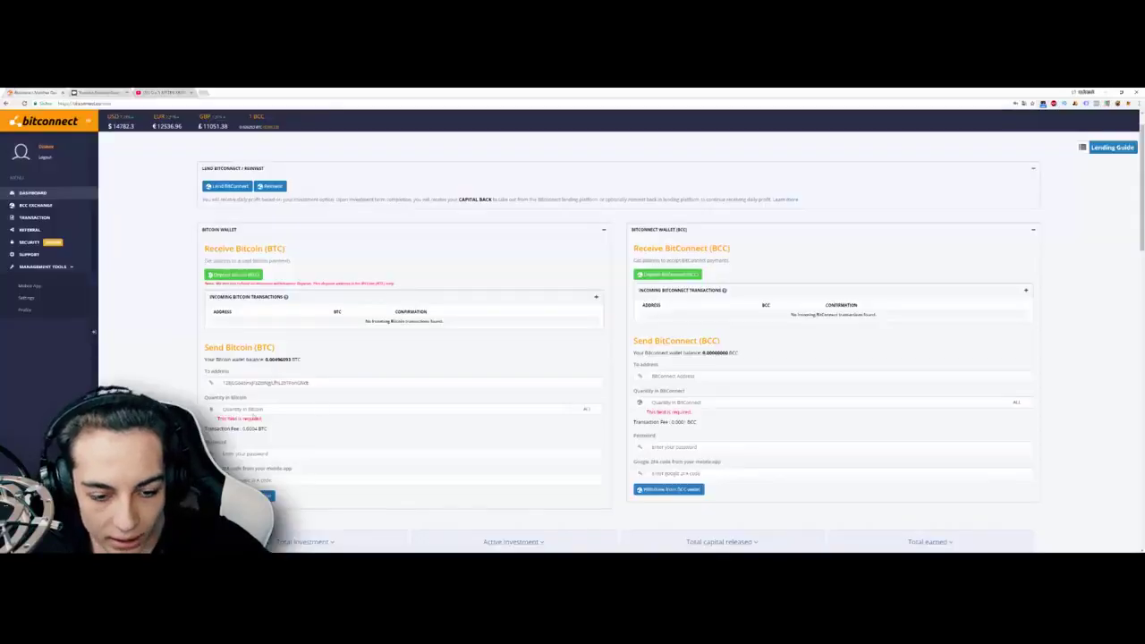
Step: Send 0.0045 BTC from the Bitcoin wallet, supplying the account password and Google 2FA code, and confirm the withdrawal
click(242, 409)
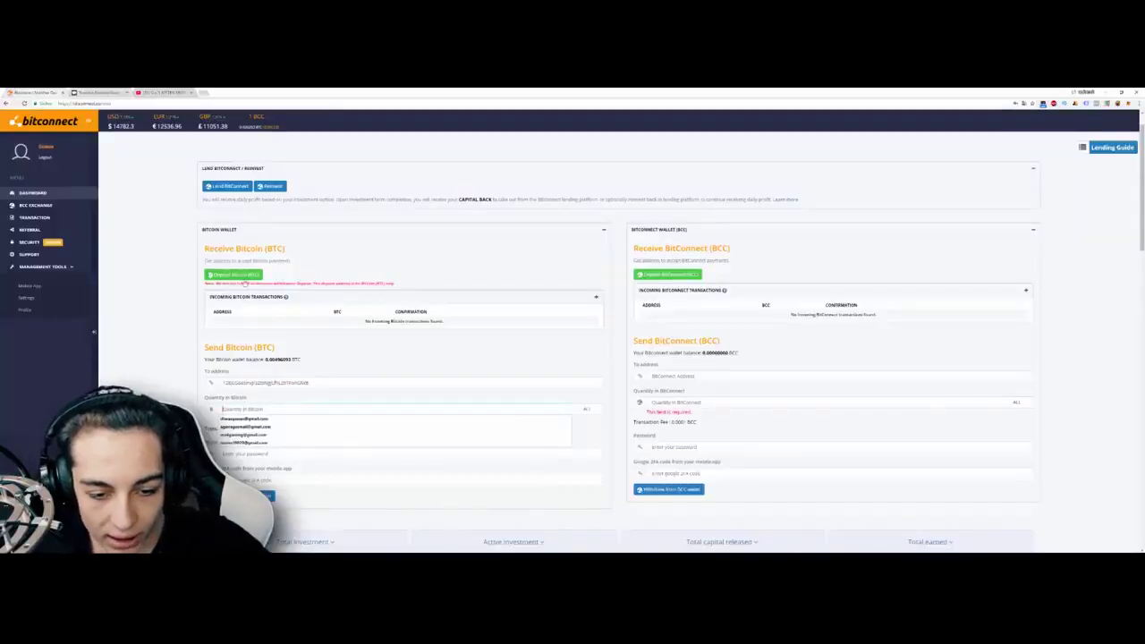
click(278, 369)
double_click(285, 359)
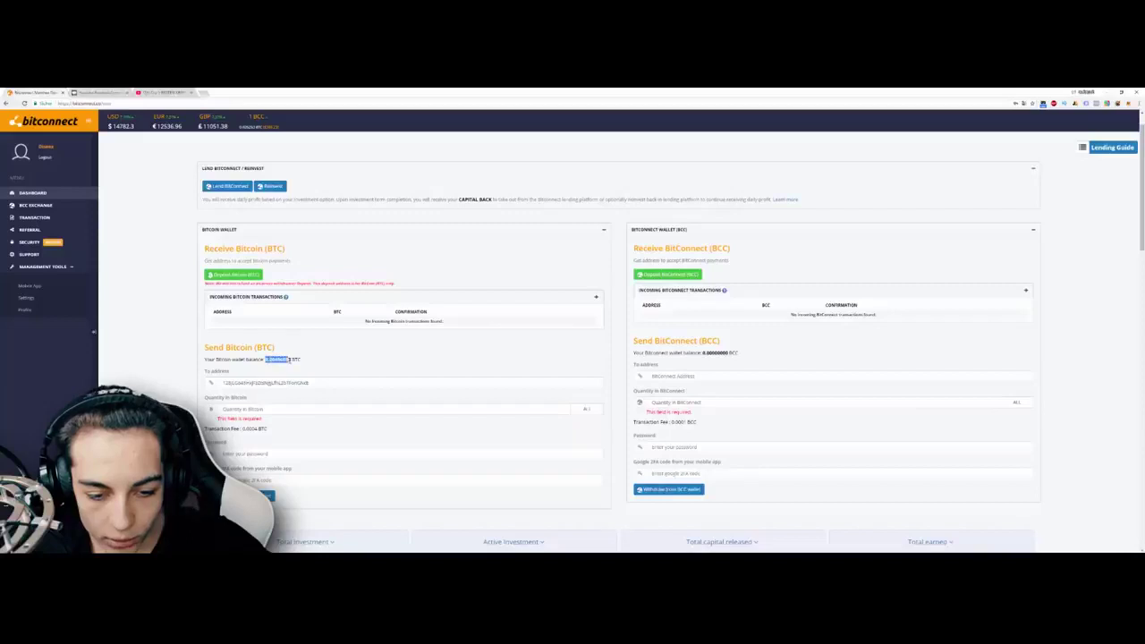
click(256, 409)
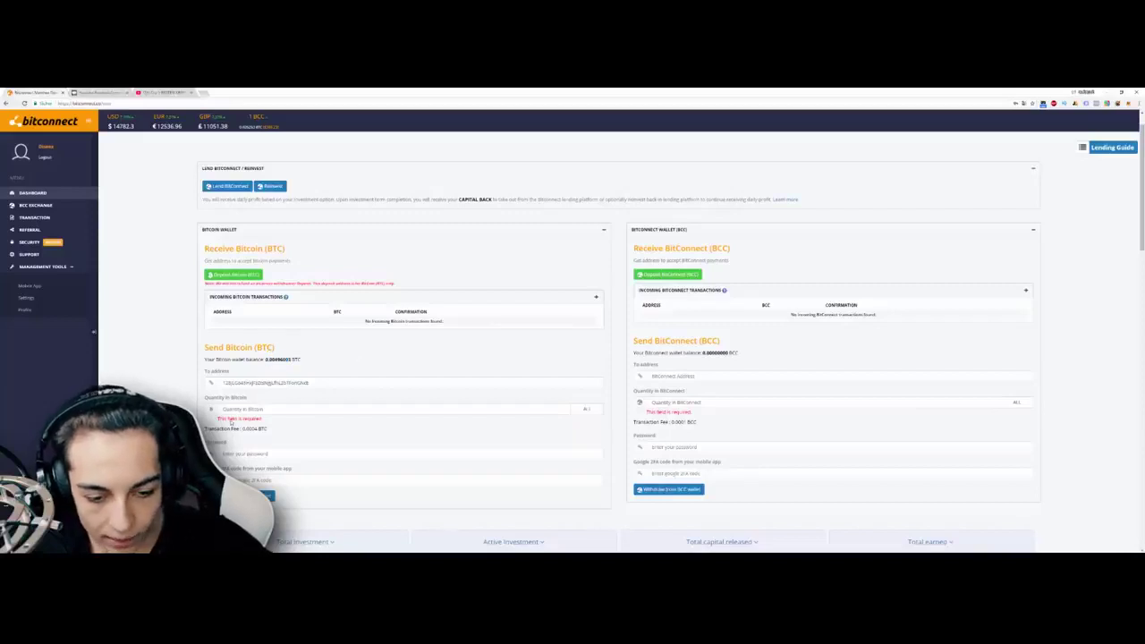
key(ctrl+v)
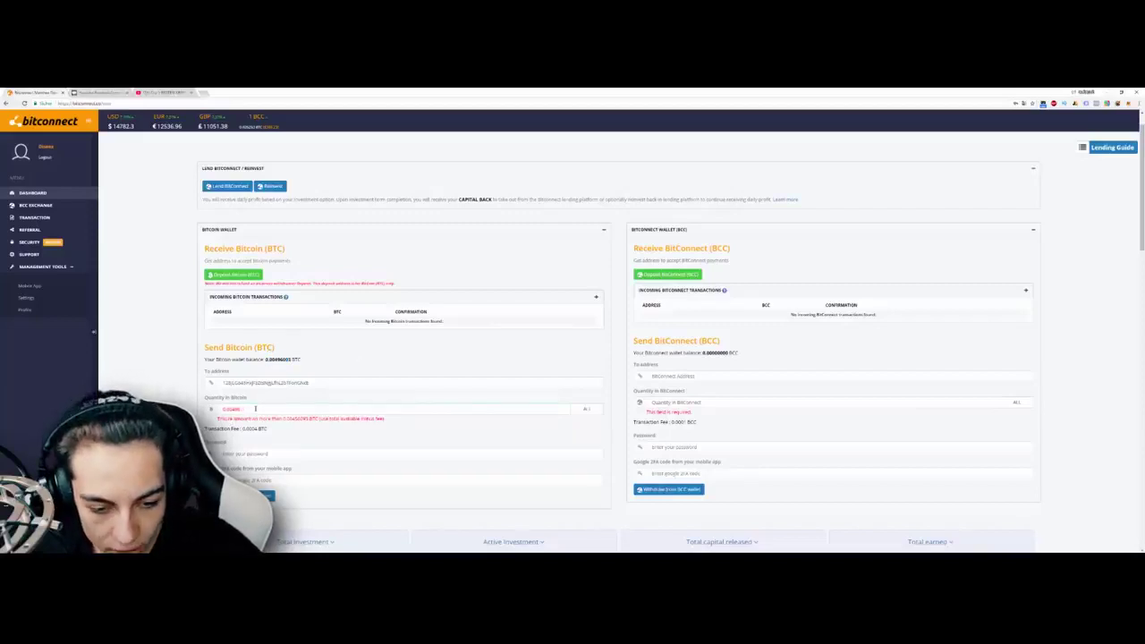
key(BackSpace)
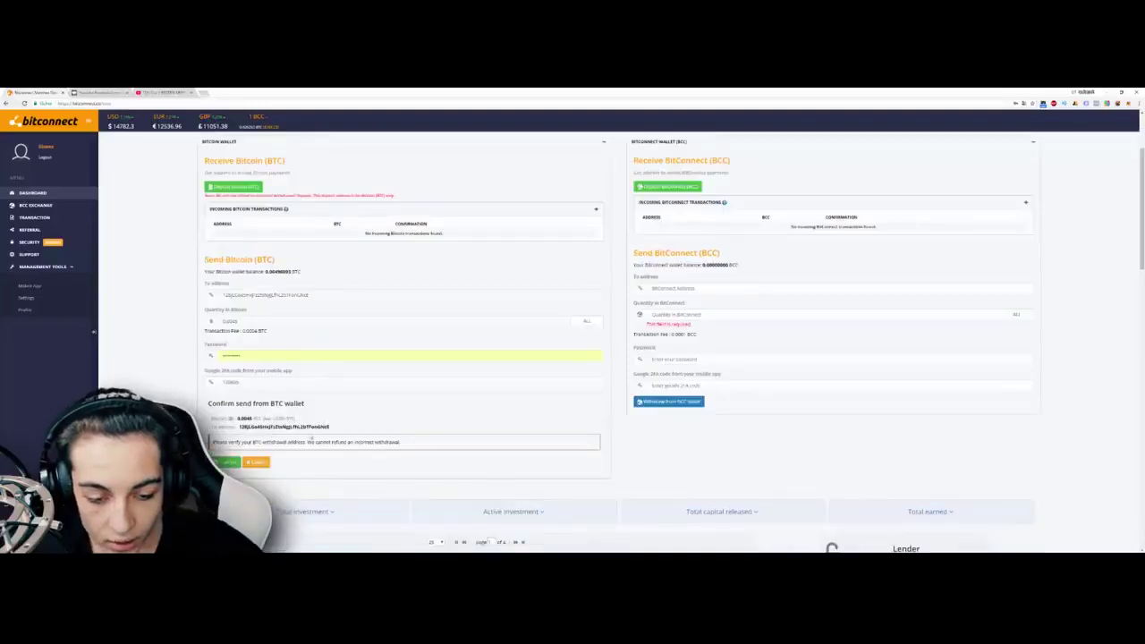
click(228, 462)
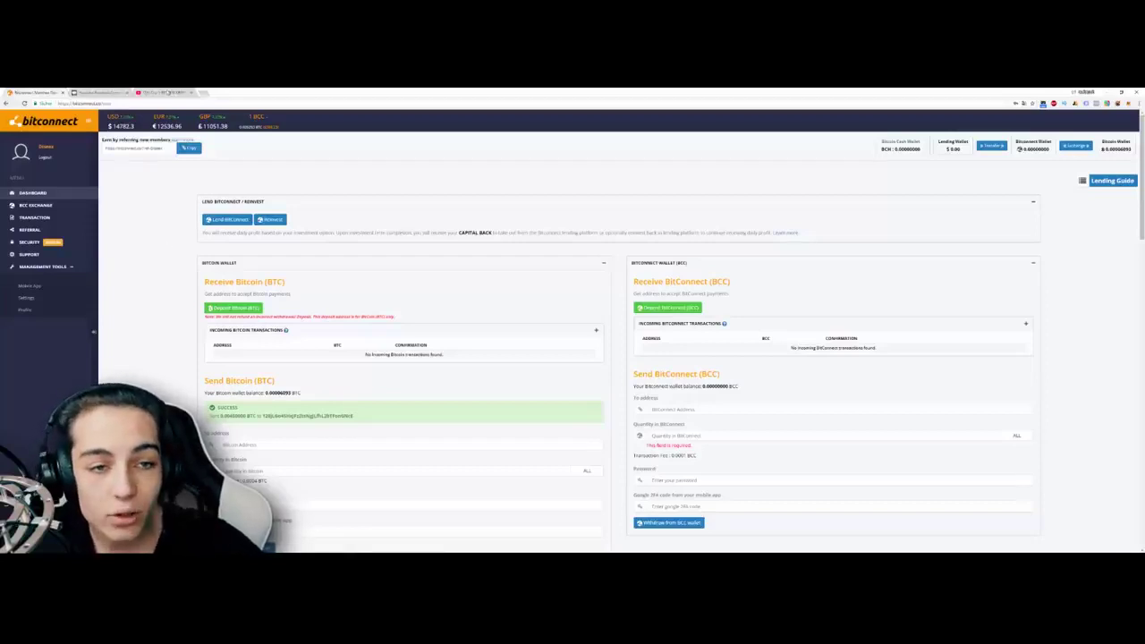
Step: Return to the YouTube channel page and look over its featured video, uploads and Real Life vlogs
key(ctrl+3)
key(alt+Left)
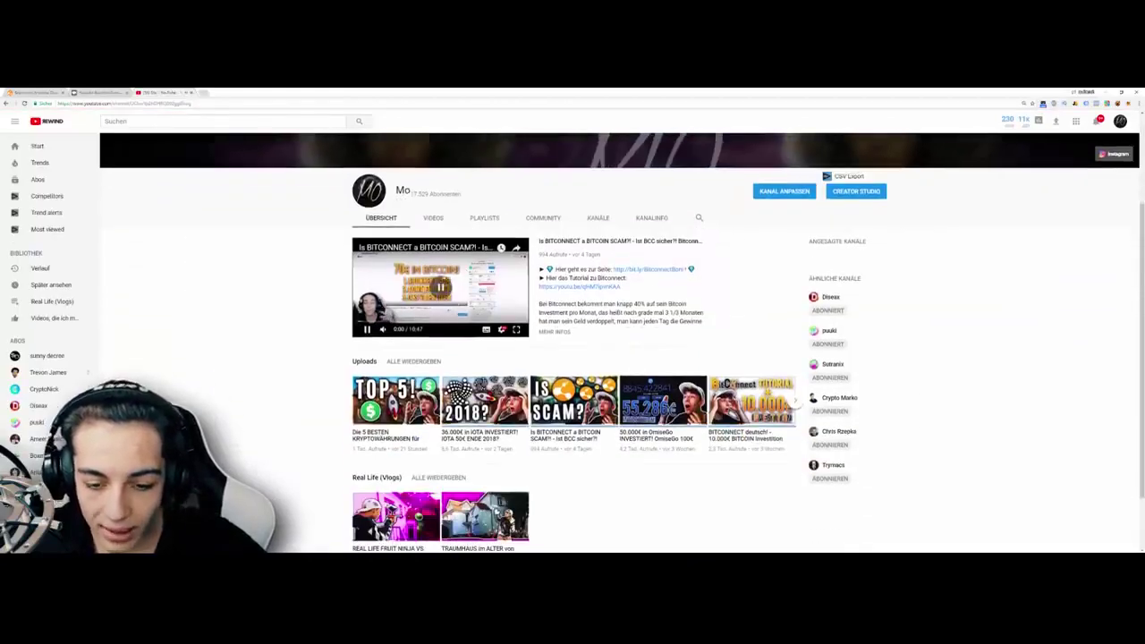
scroll(269, 284, down, 1)
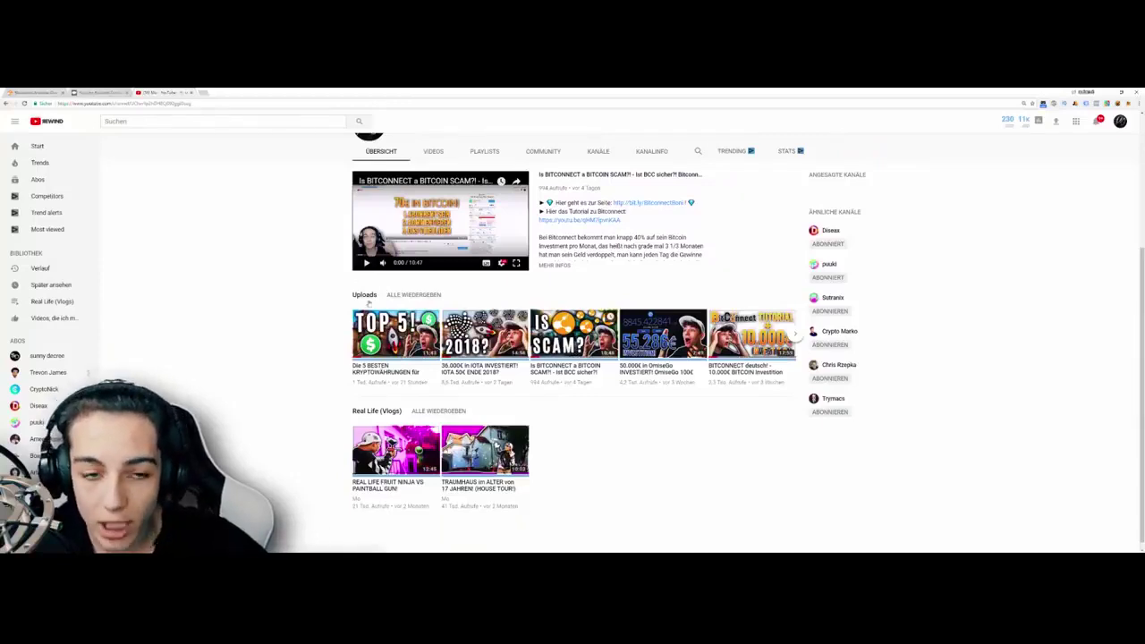
scroll(610, 318, up, 3)
Step: Show the Bitcoin deposit address with its QR code on the BitConnect dashboard and close it
click(34, 92)
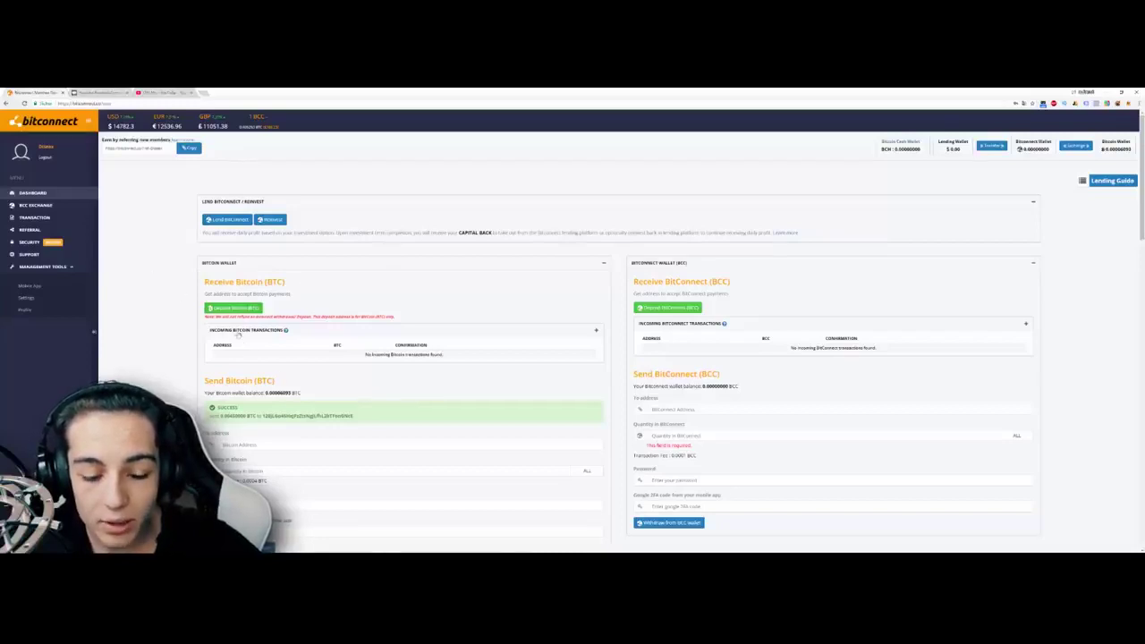
click(218, 309)
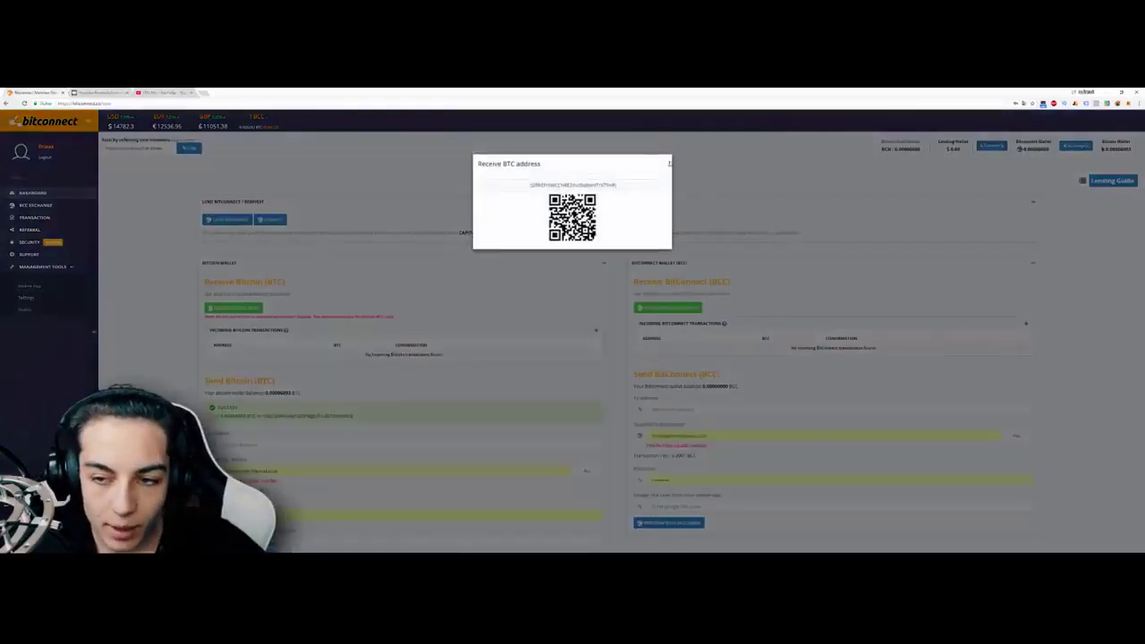
click(670, 162)
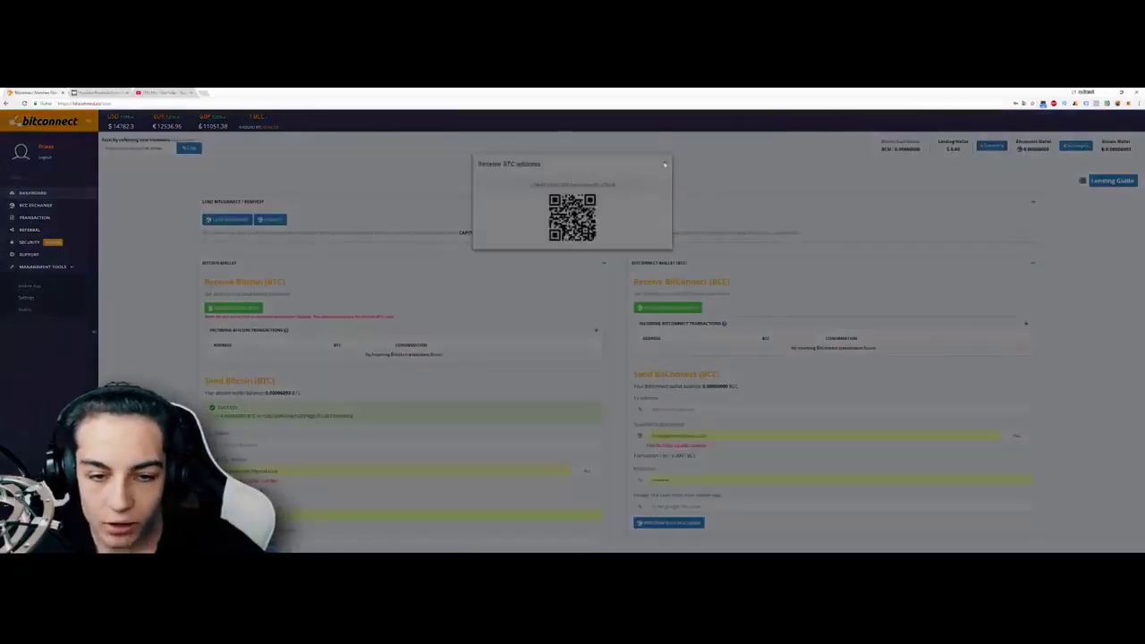
Step: Review the BitConnect lending tiers, including the volatility software interest page for the $100 - $1000 tier, and close the investment form
click(228, 219)
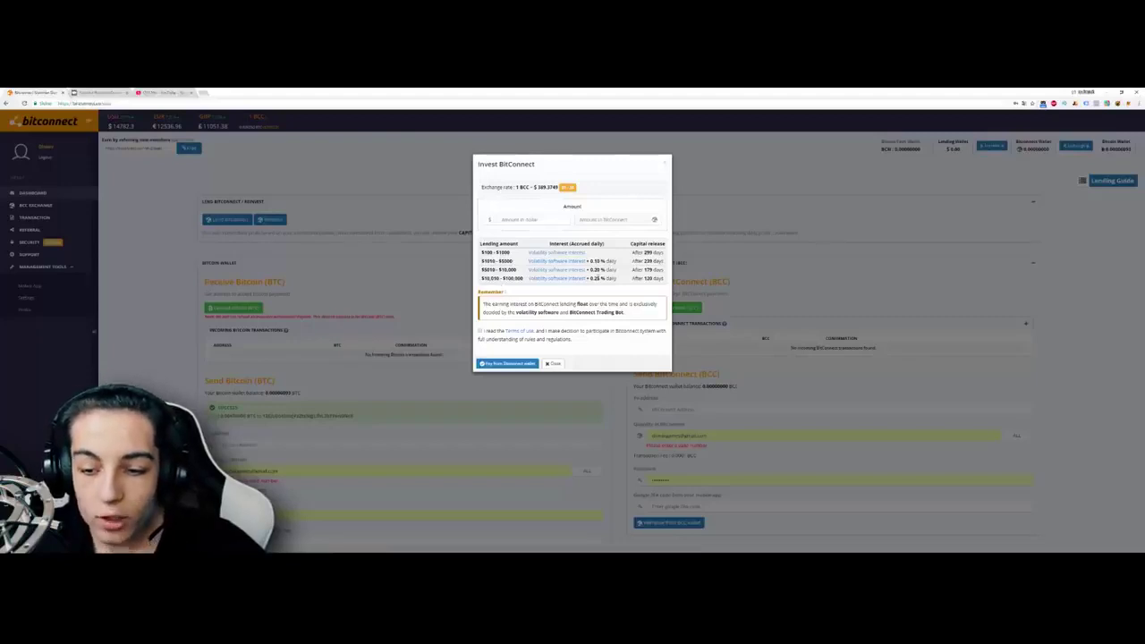
click(659, 168)
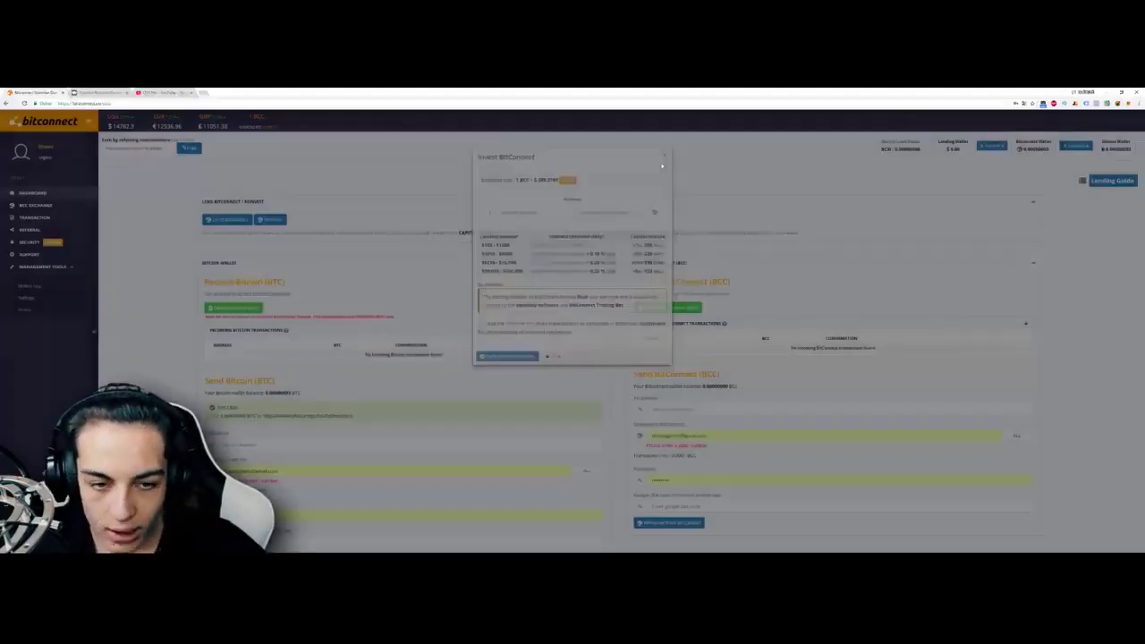
click(228, 219)
click(556, 252)
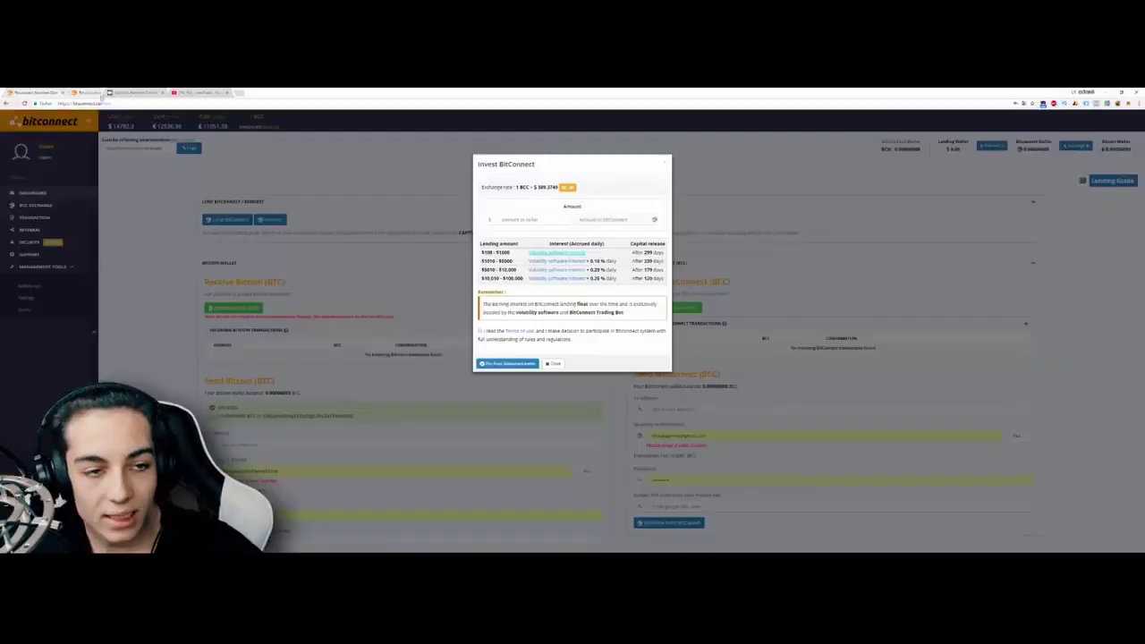
click(127, 92)
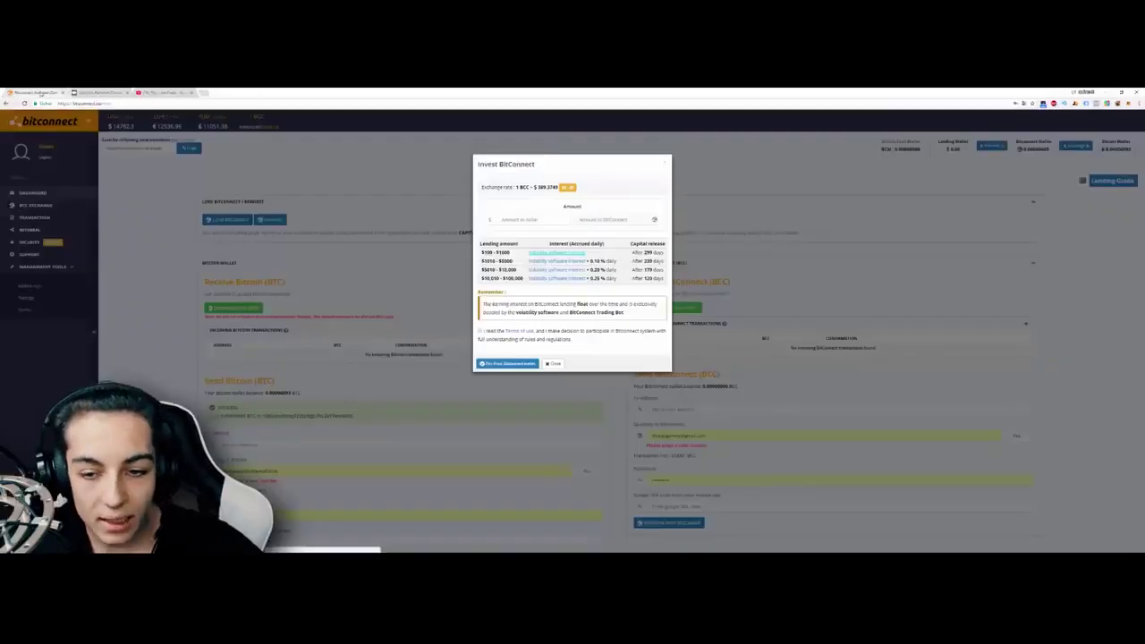
click(666, 165)
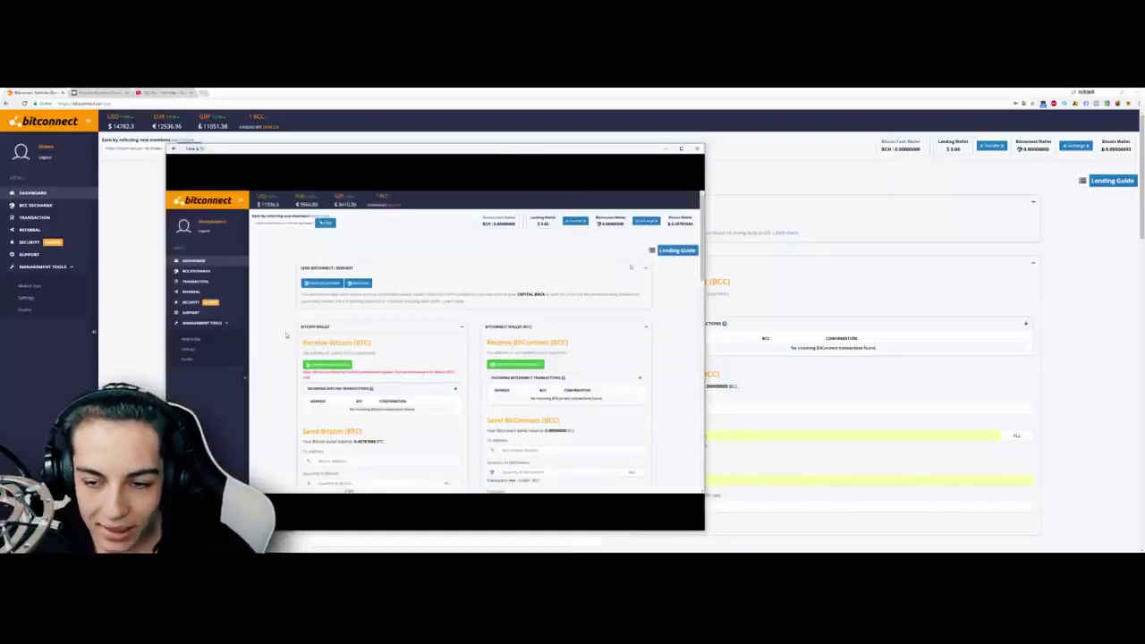
Step: Maximize the window with the recorded BitConnect session and go from the BCC Exchange back to the dashboard
click(680, 149)
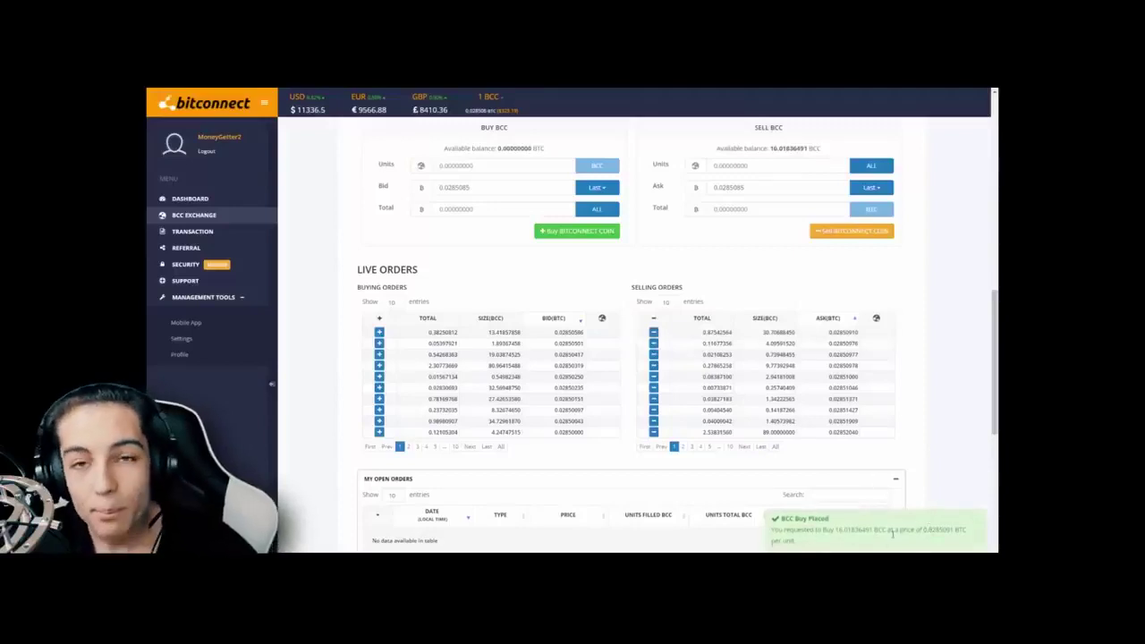
scroll(931, 396, up, 5)
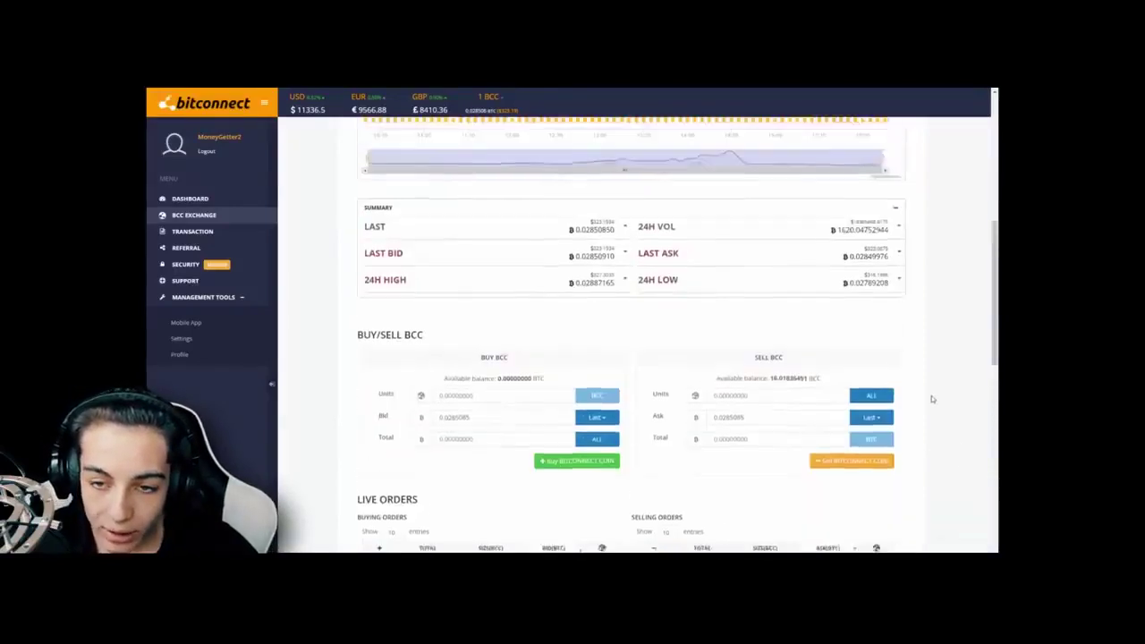
scroll(926, 377, up, 4)
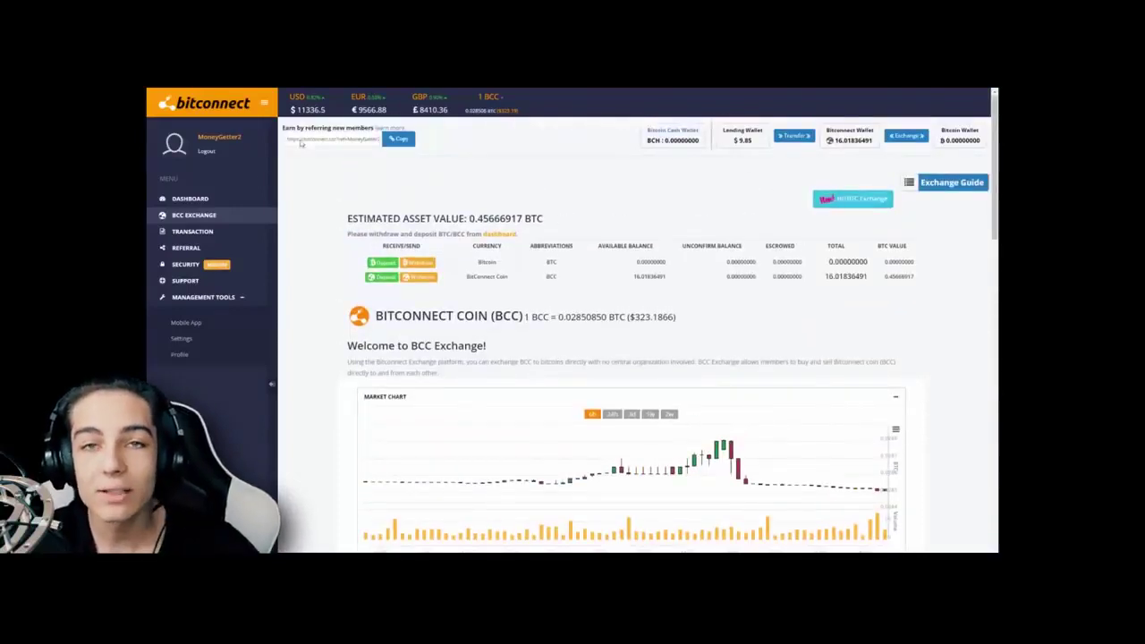
click(233, 199)
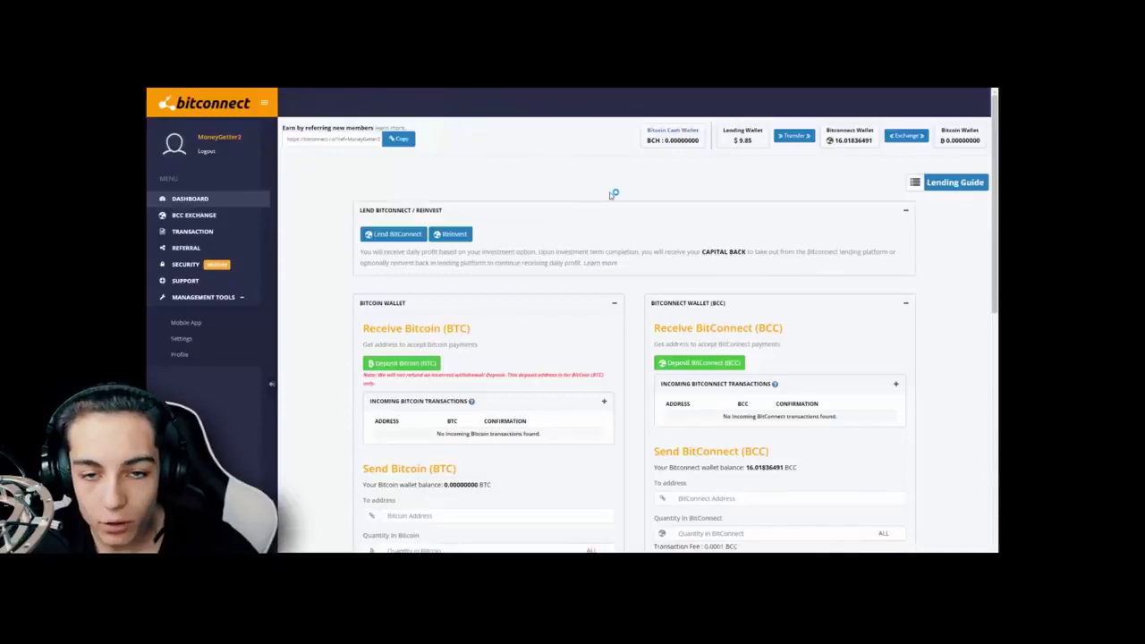
Step: Start a BitConnect lending investment and set its dollar amount to 5060
click(415, 242)
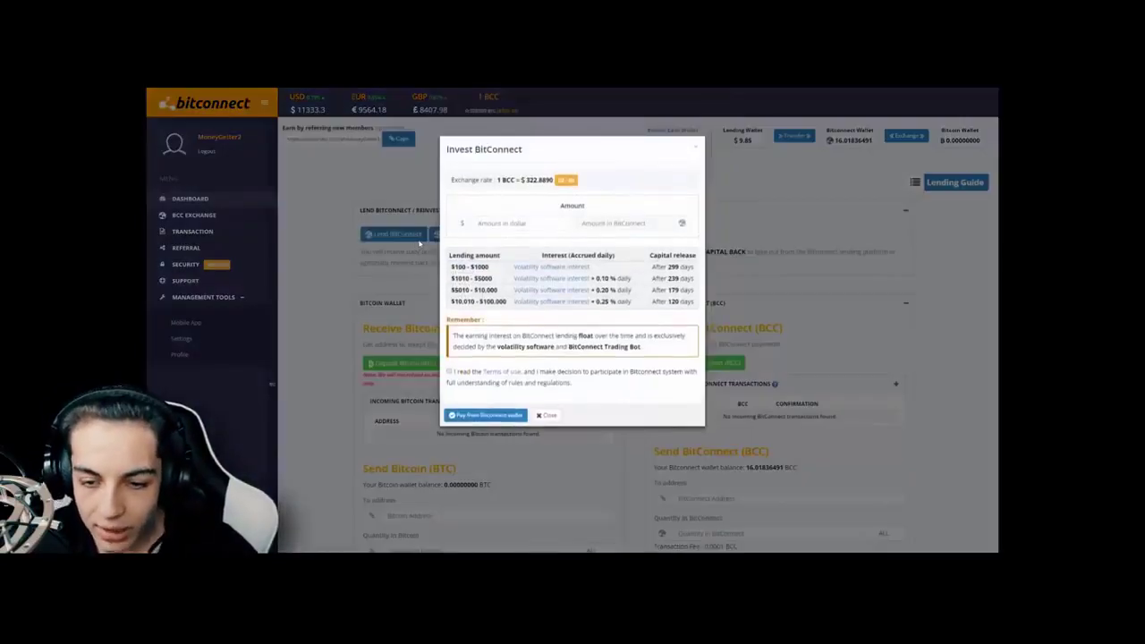
click(507, 224)
text(50)
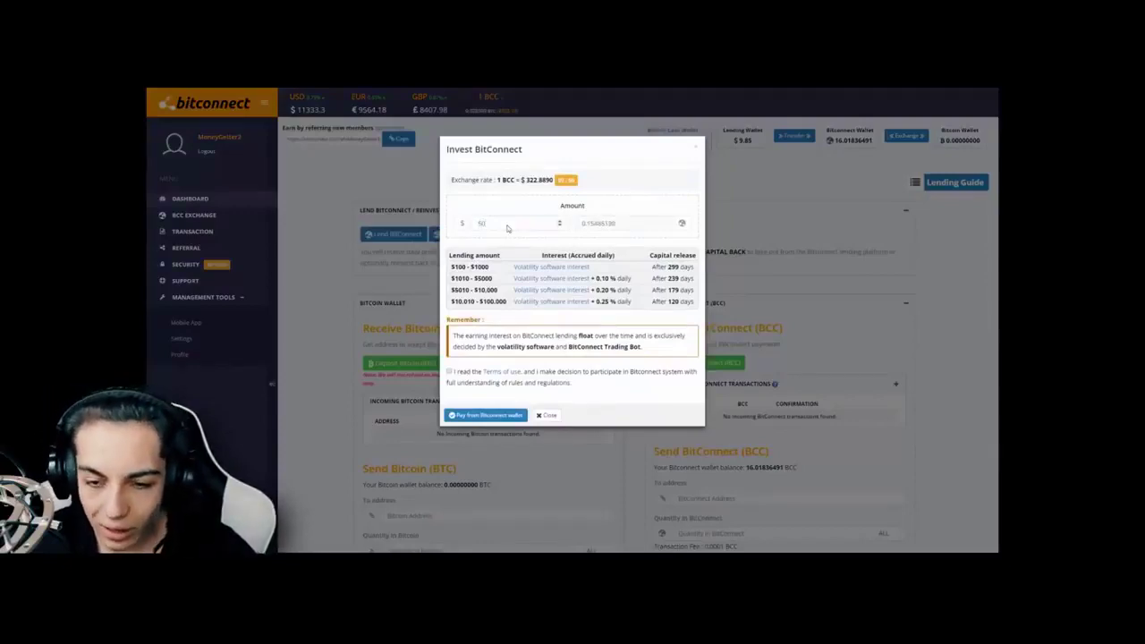
text(10)
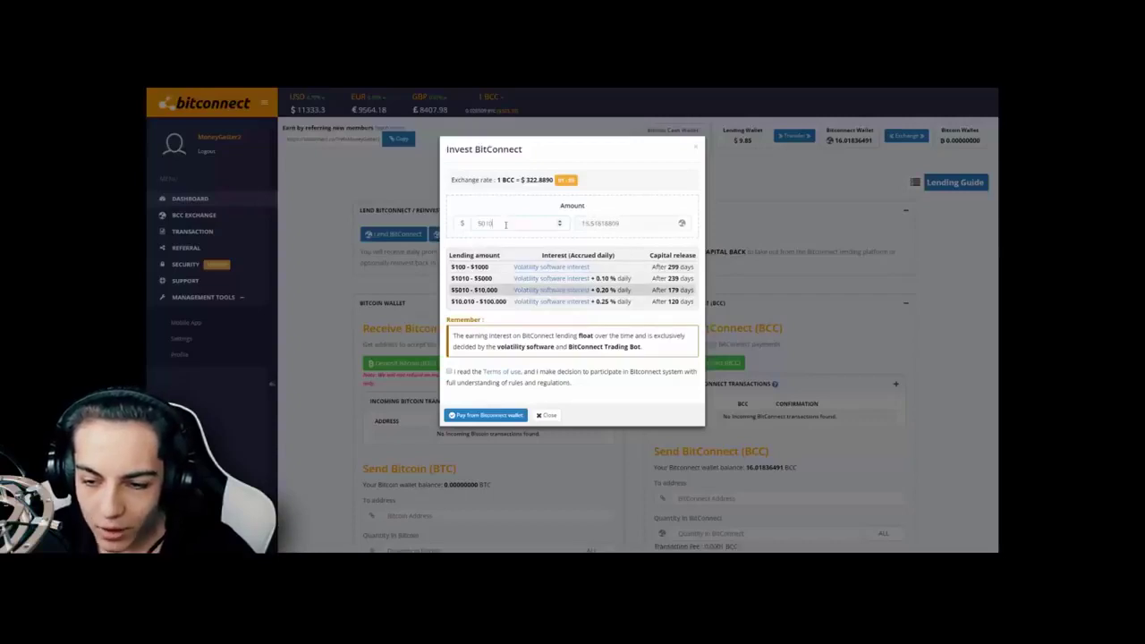
drag(487, 225, 499, 224)
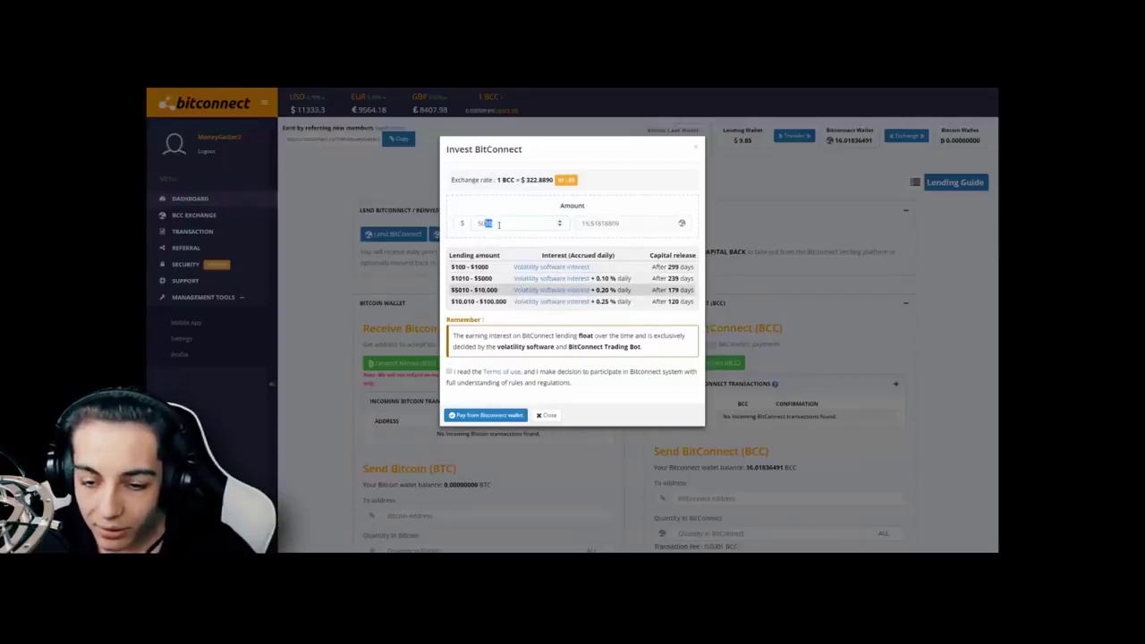
text(60)
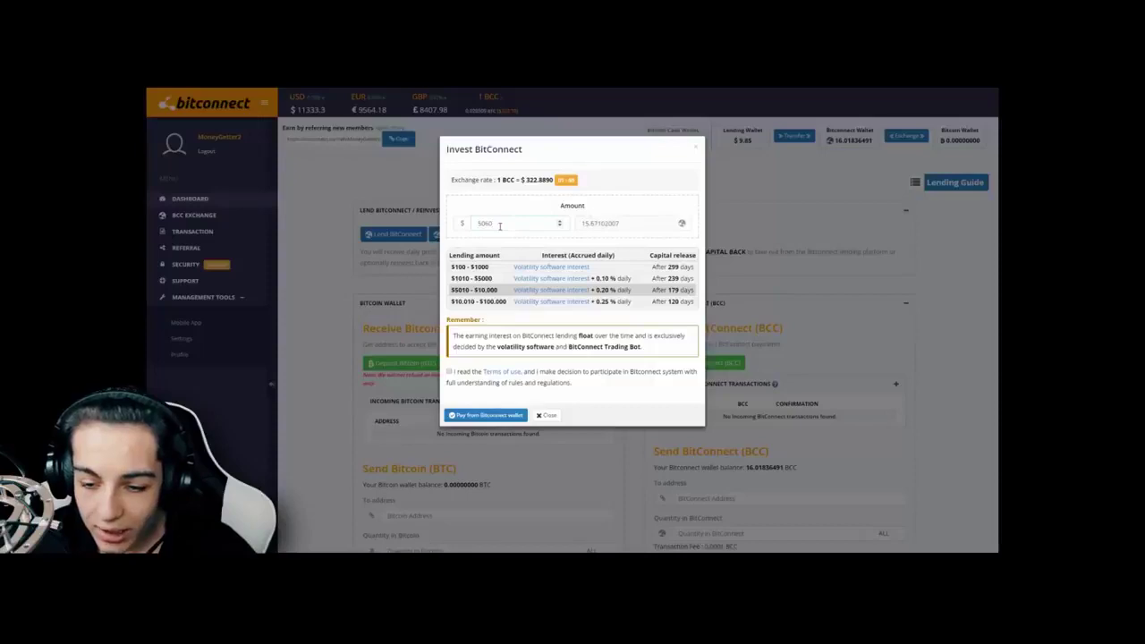
Step: Try dollar amounts of 5100, 5150 and 5160 for the BitConnect lending investment
key(BackSpace)
key(BackSpace)
key(BackSpace)
text(100)
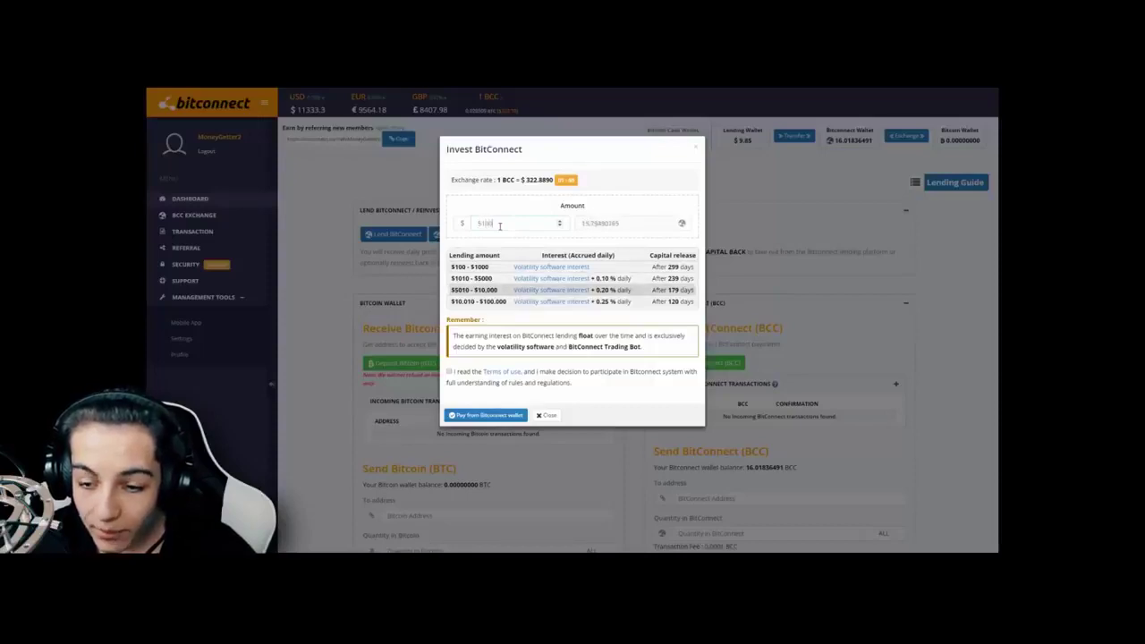
key(BackSpace)
key(BackSpace)
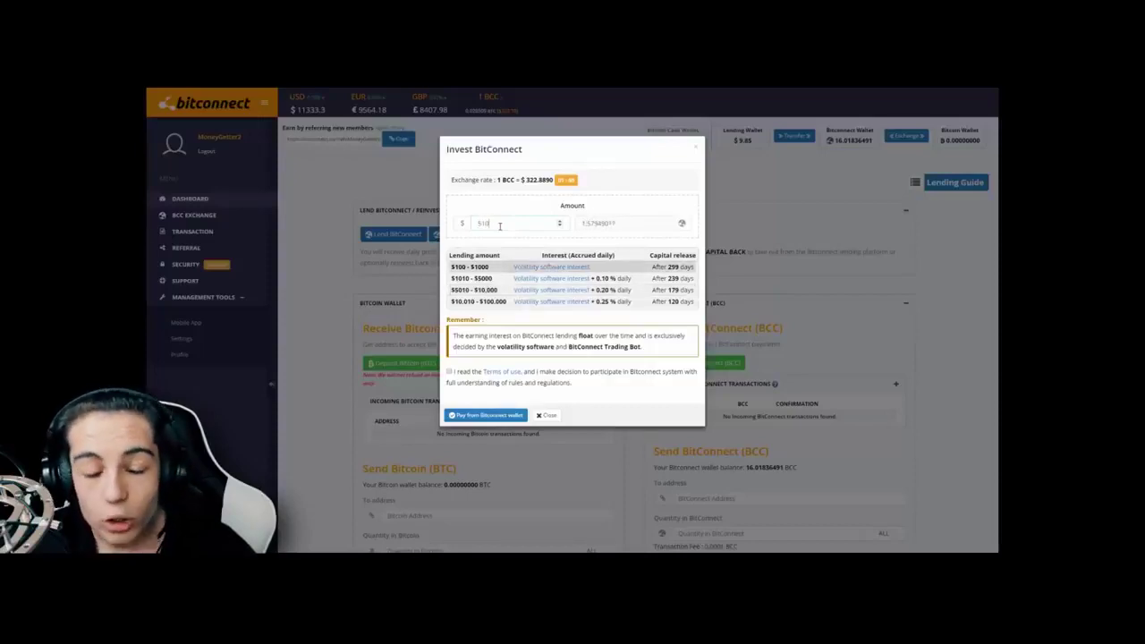
text(50)
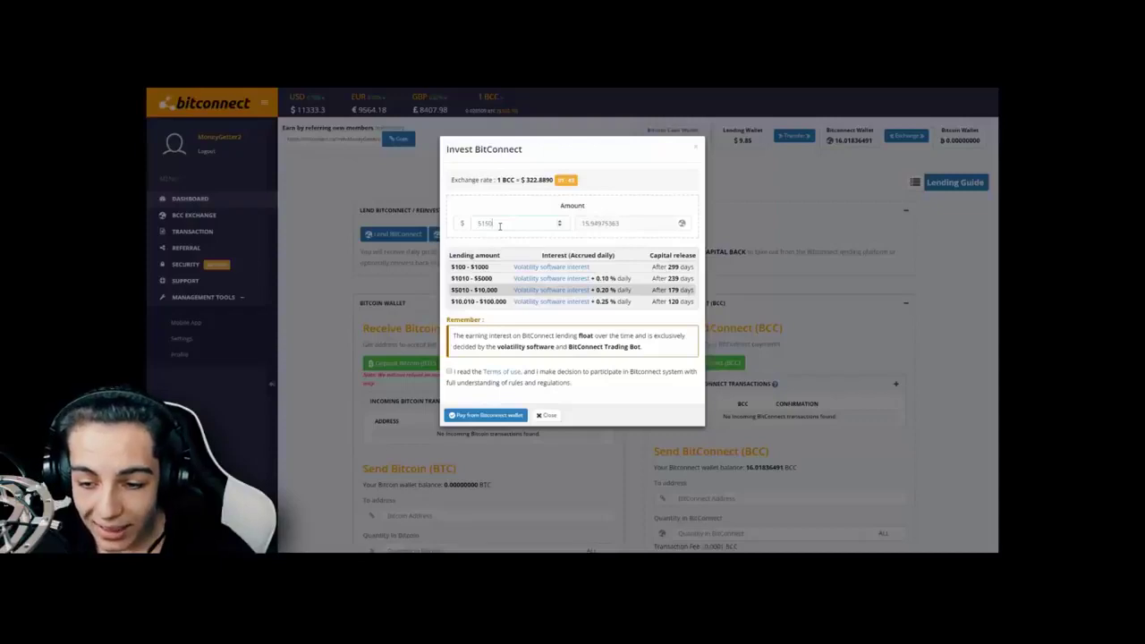
key(BackSpace)
text(0)
key(BackSpace)
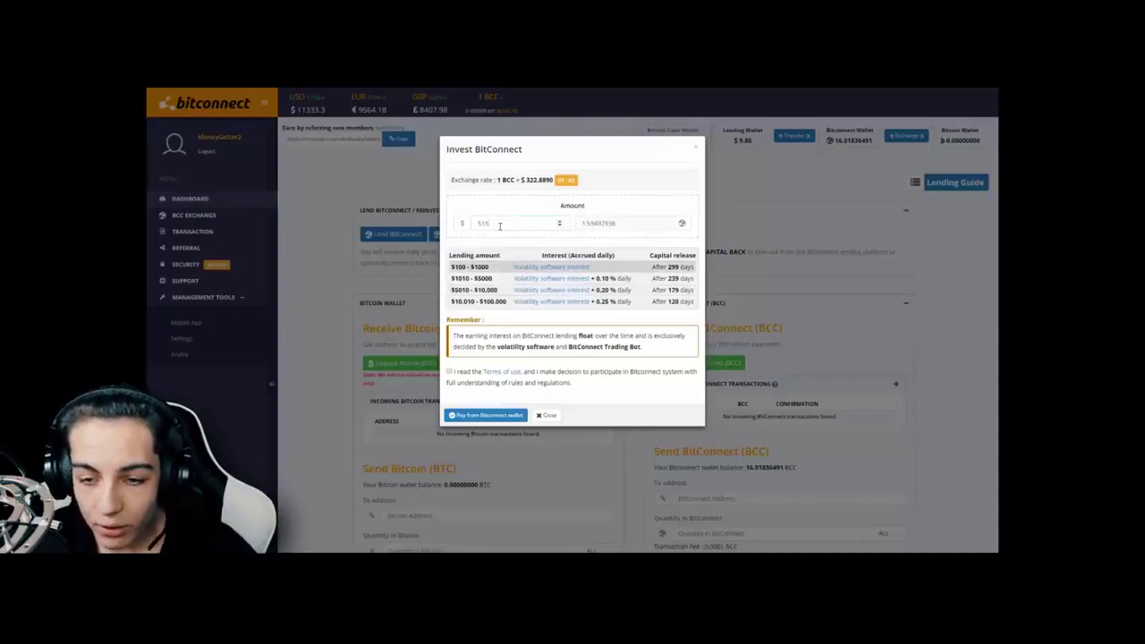
key(BackSpace)
text(60)
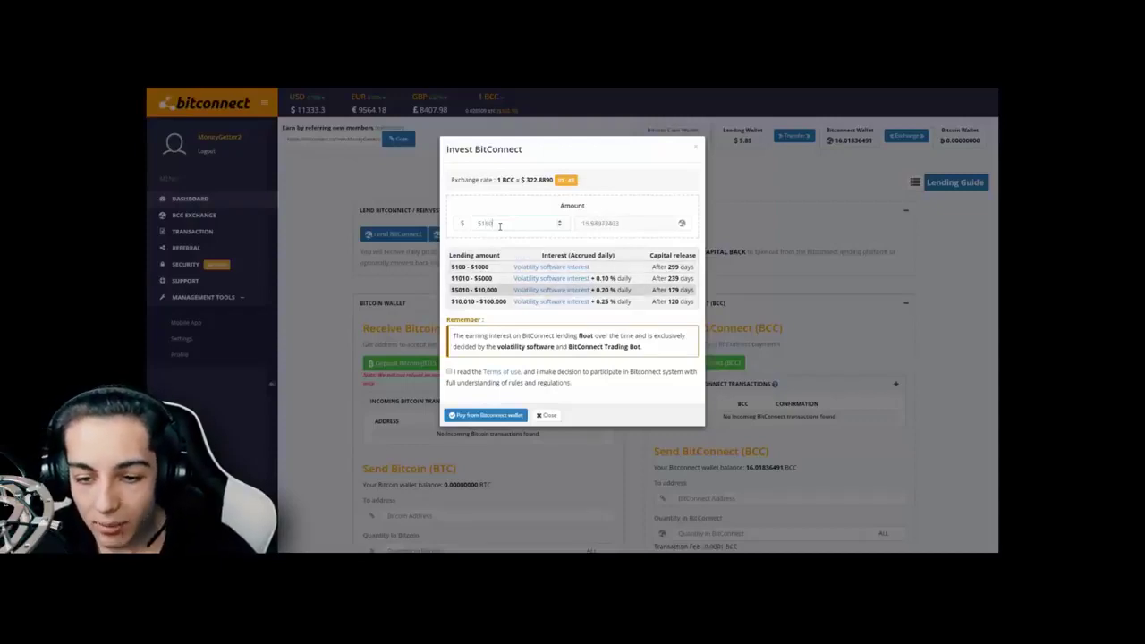
Step: Set the lending investment's dollar amount to 5170 and accept the terms of use
key(BackSpace)
key(BackSpace)
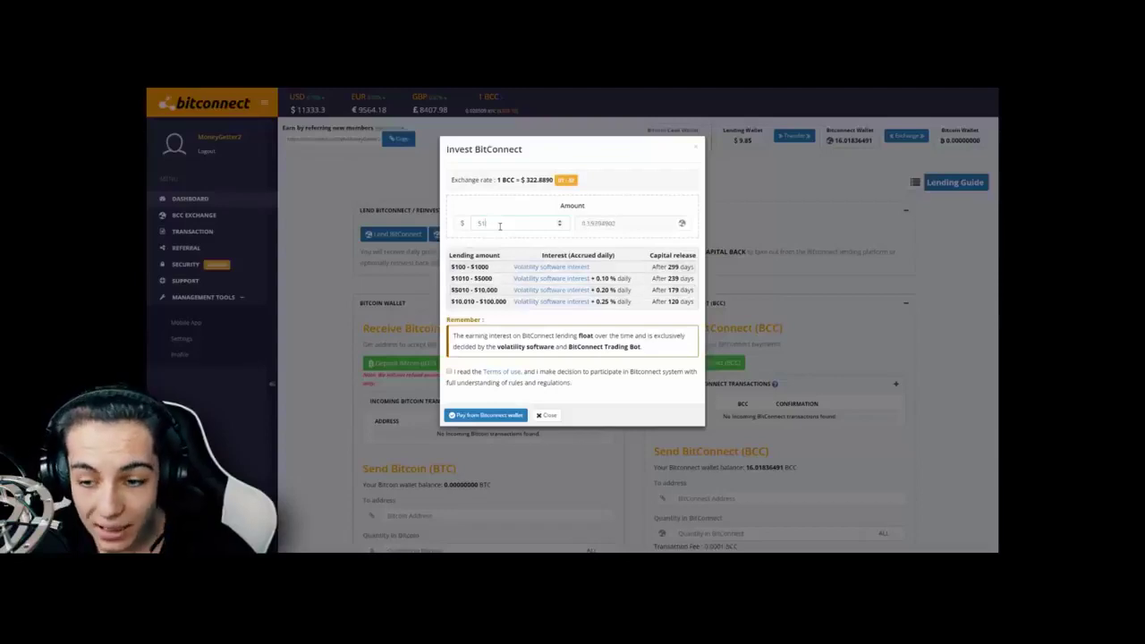
text(70)
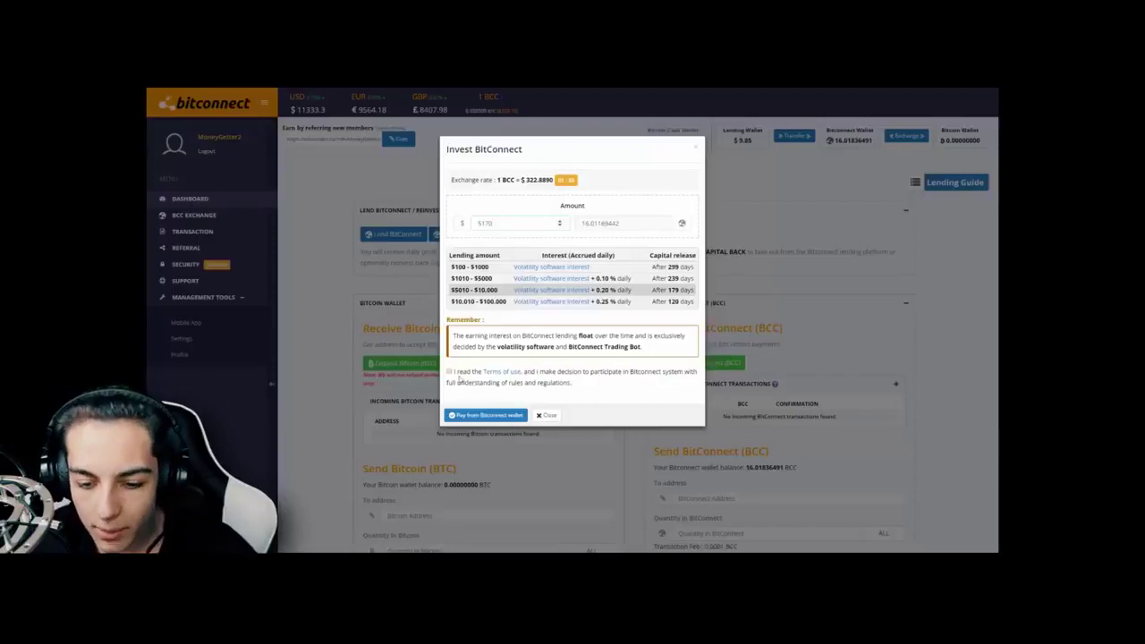
click(450, 372)
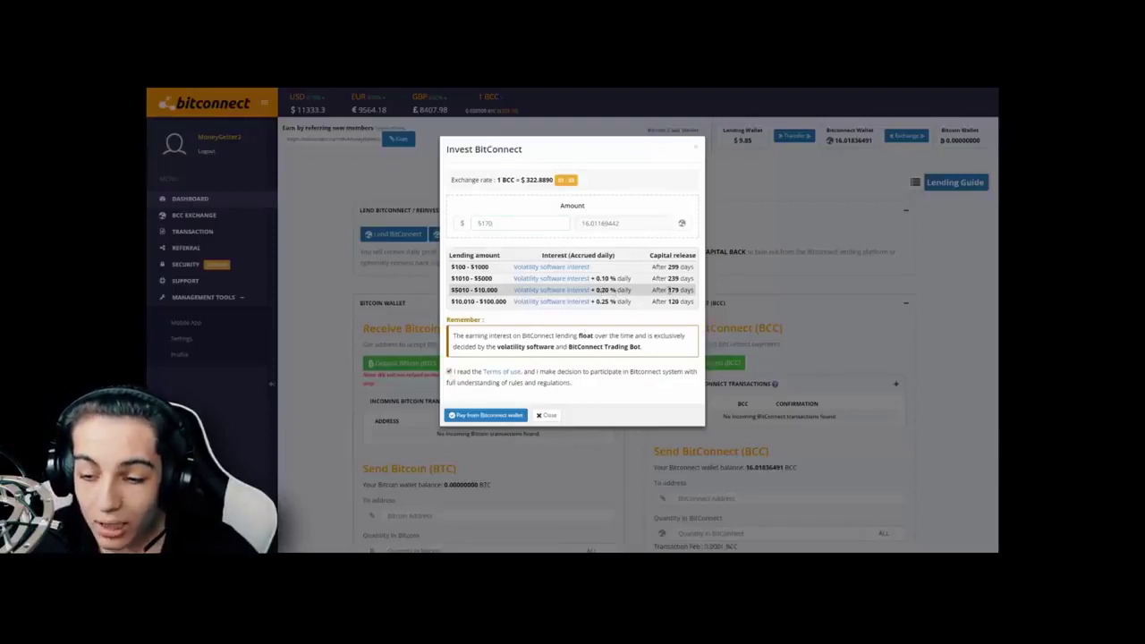
drag(673, 291, 698, 302)
click(651, 293)
click(639, 295)
click(694, 299)
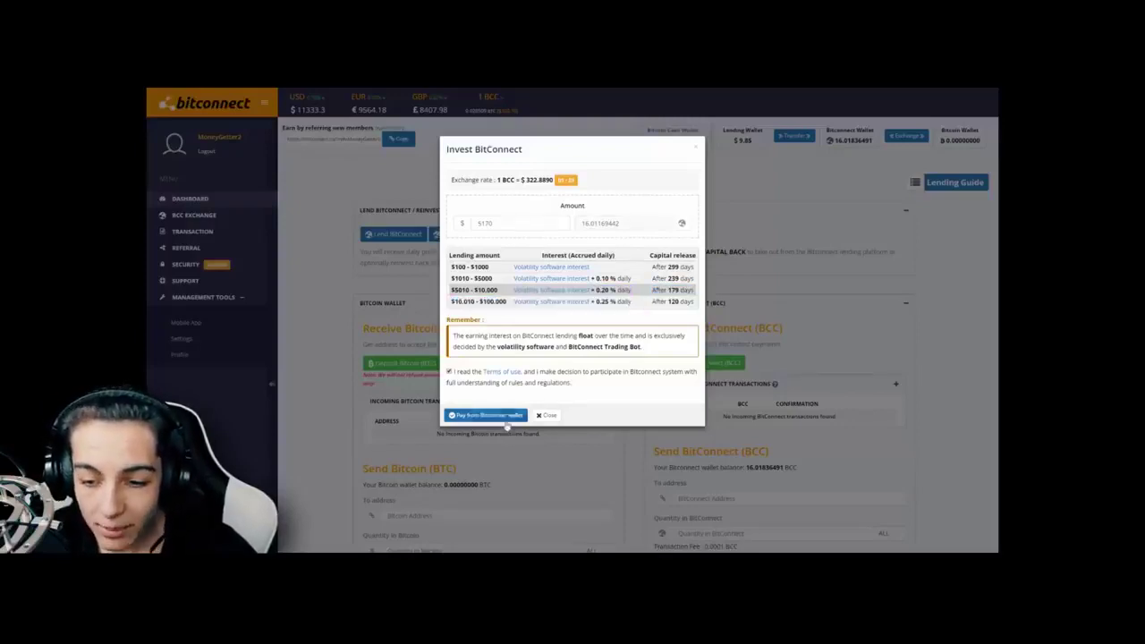
Step: Pay the lending investment from the BitConnect wallet, confirm the transaction and close the confirmation dialog
click(490, 416)
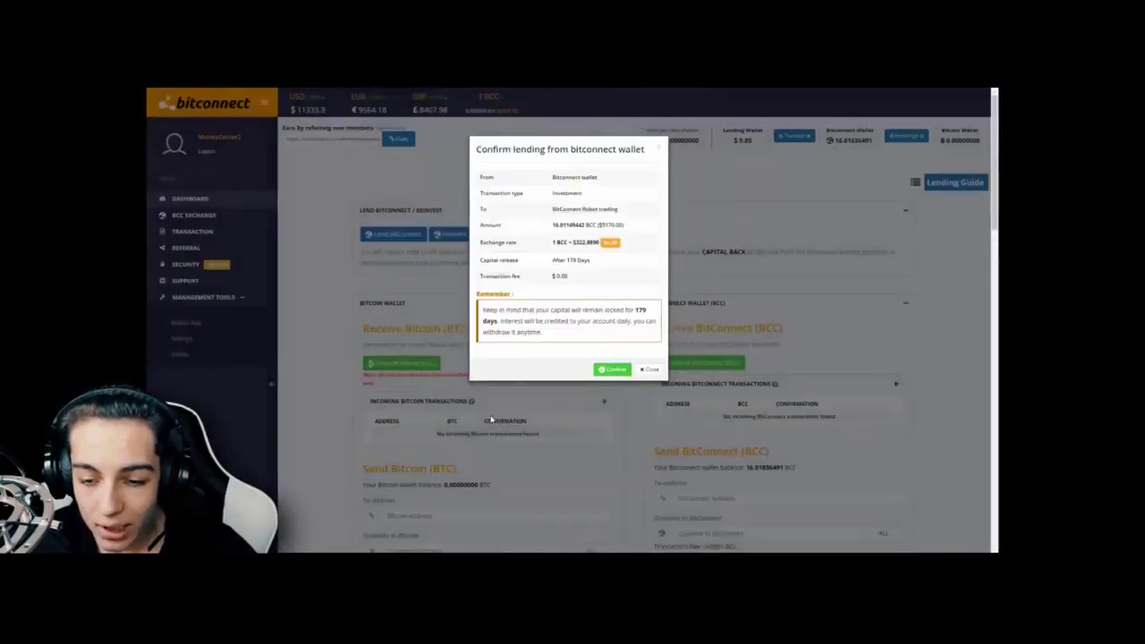
click(613, 369)
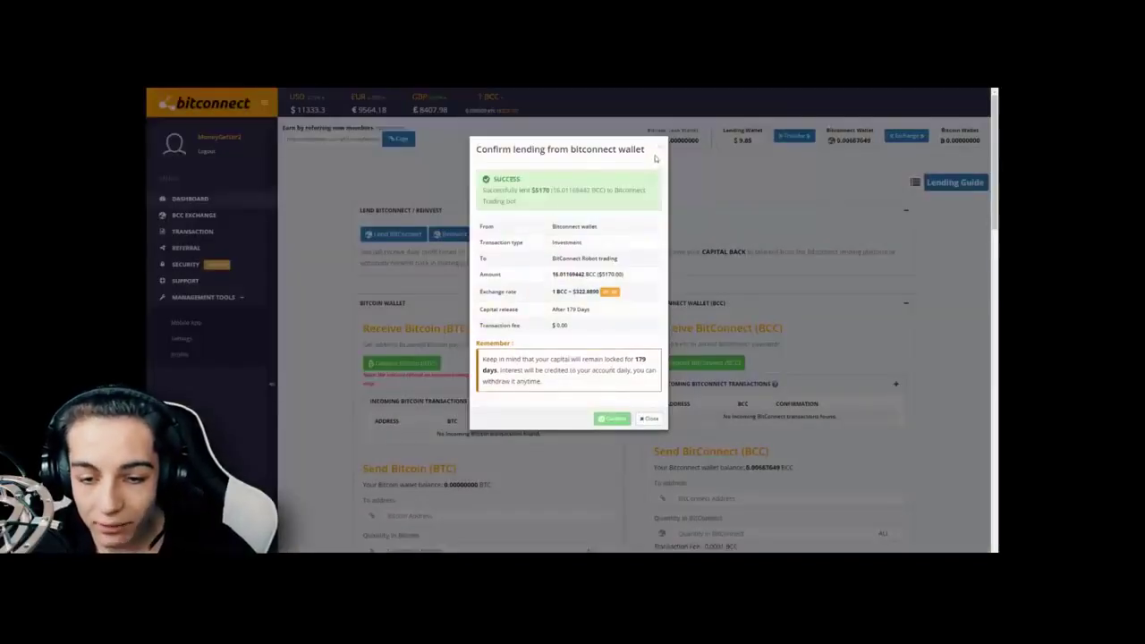
click(648, 419)
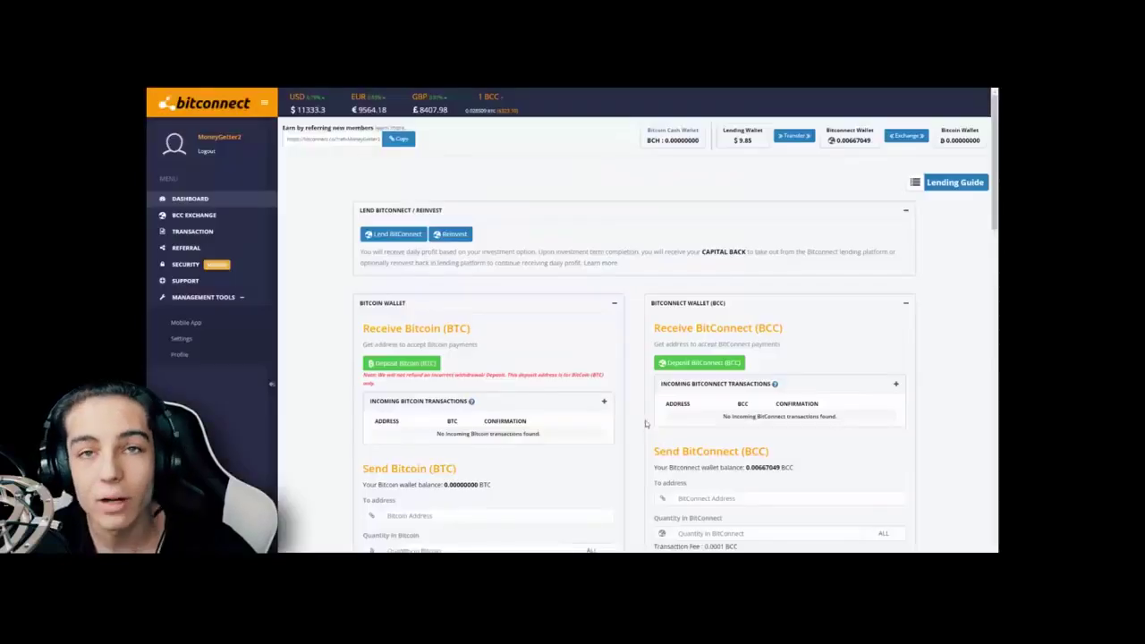